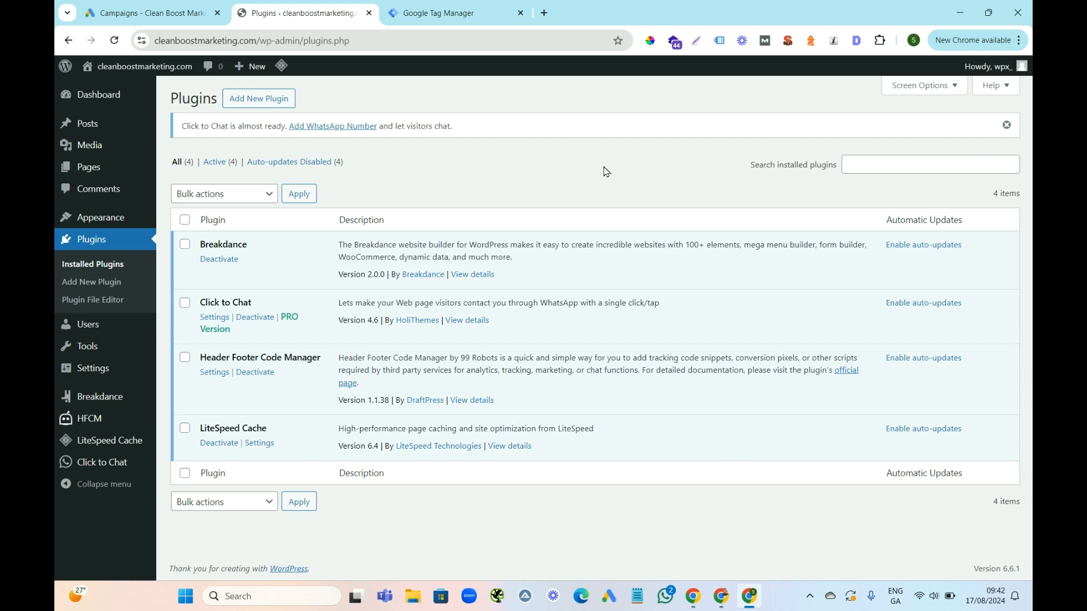
# Find the CookieYes plugin by searching new plugins for "yes cookie", then install and activate it.
pyautogui.click(262, 104)
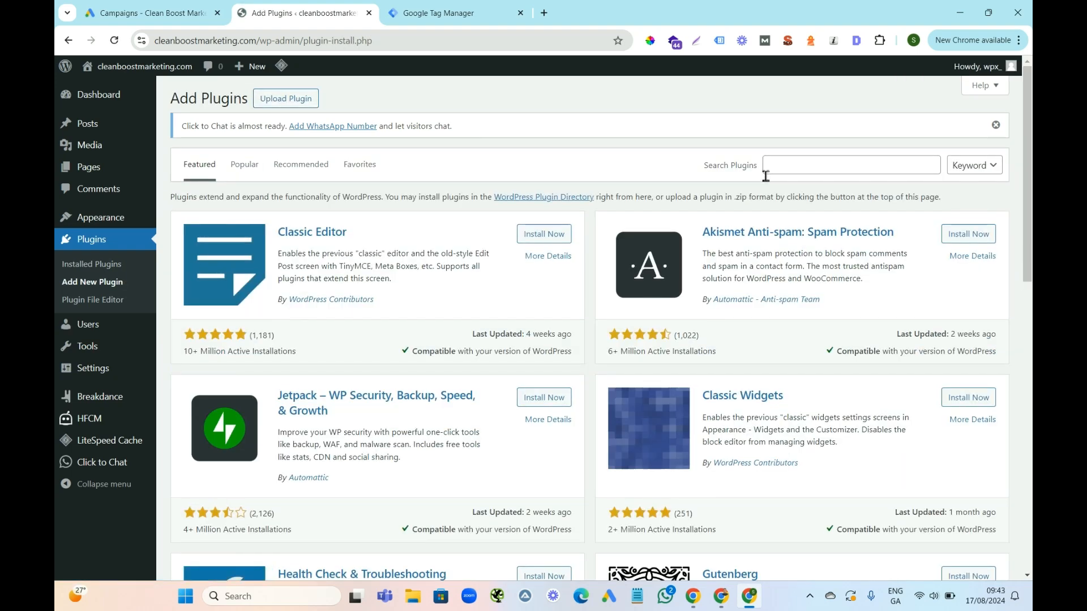
pyautogui.click(796, 168)
pyautogui.write('yes cookie')
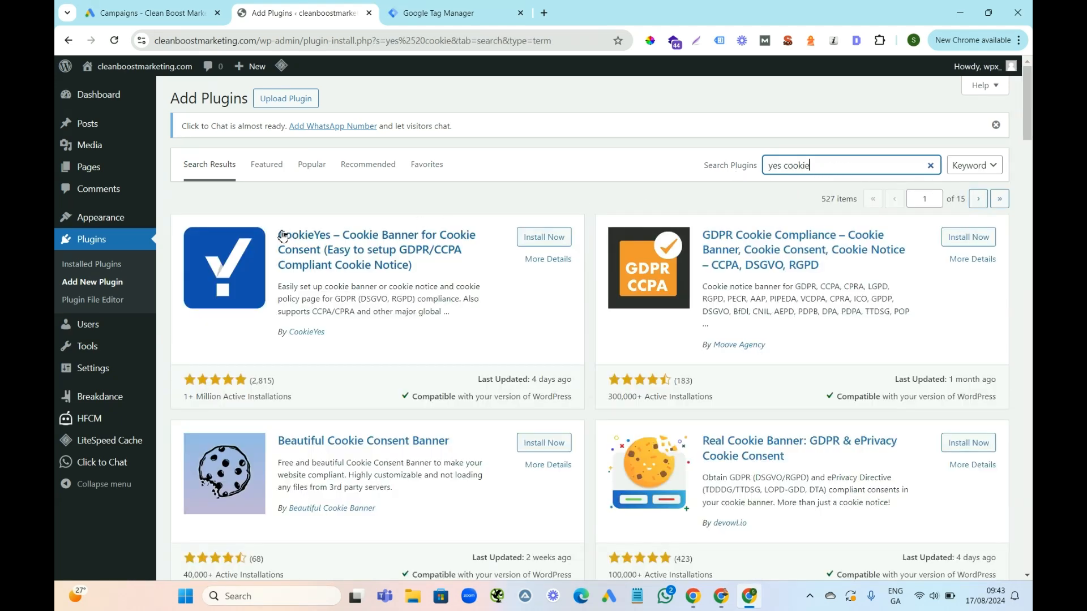
pyautogui.click(544, 241)
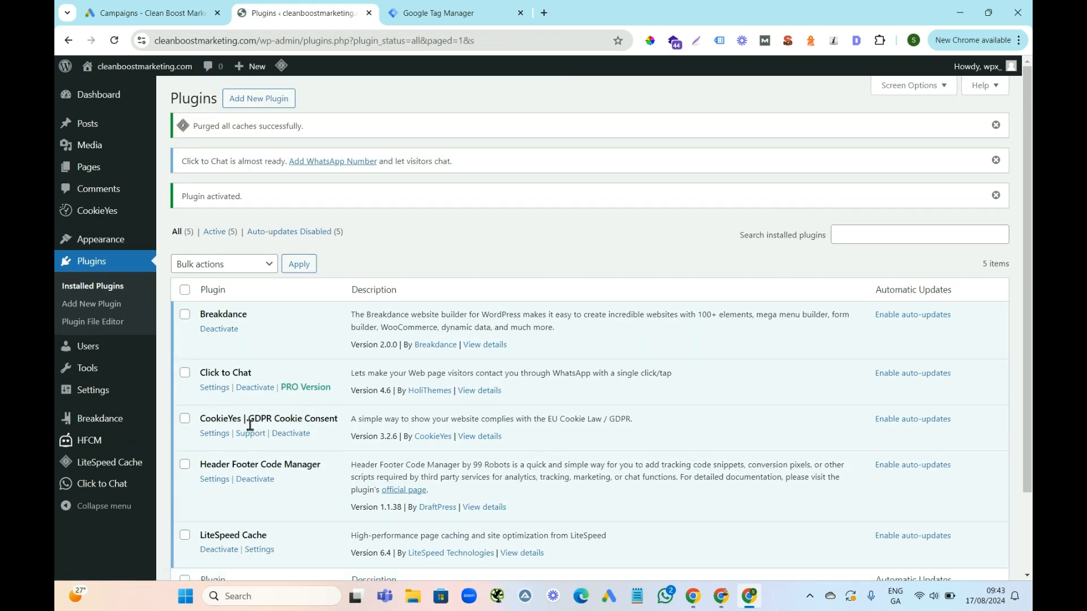
# Connect the site to the CookieYes web app from the plugin's settings, using the Free plan and the logged-in account.
pyautogui.click(216, 435)
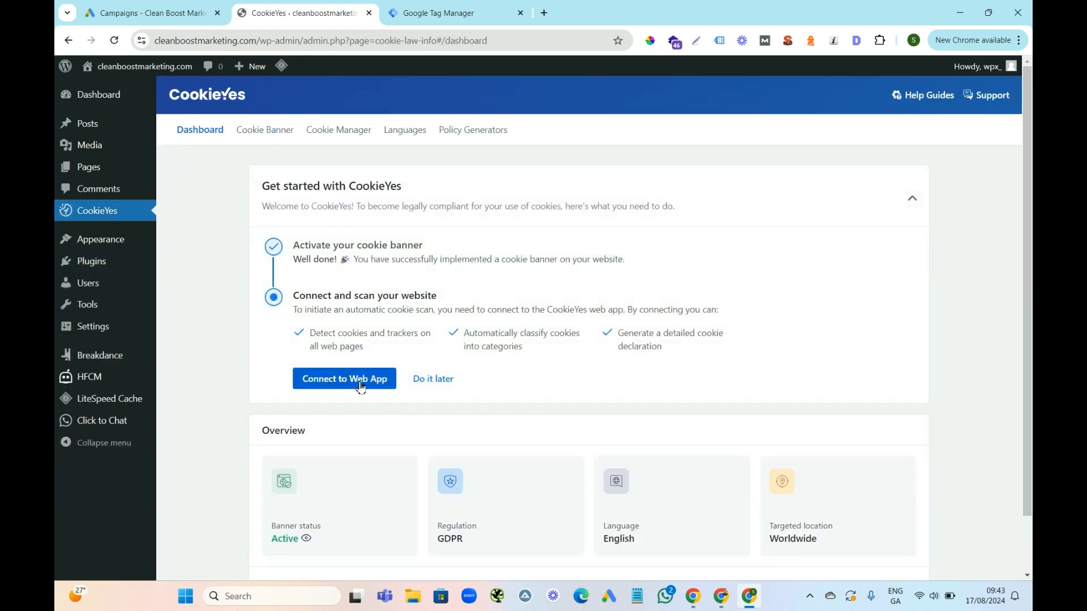
pyautogui.click(341, 385)
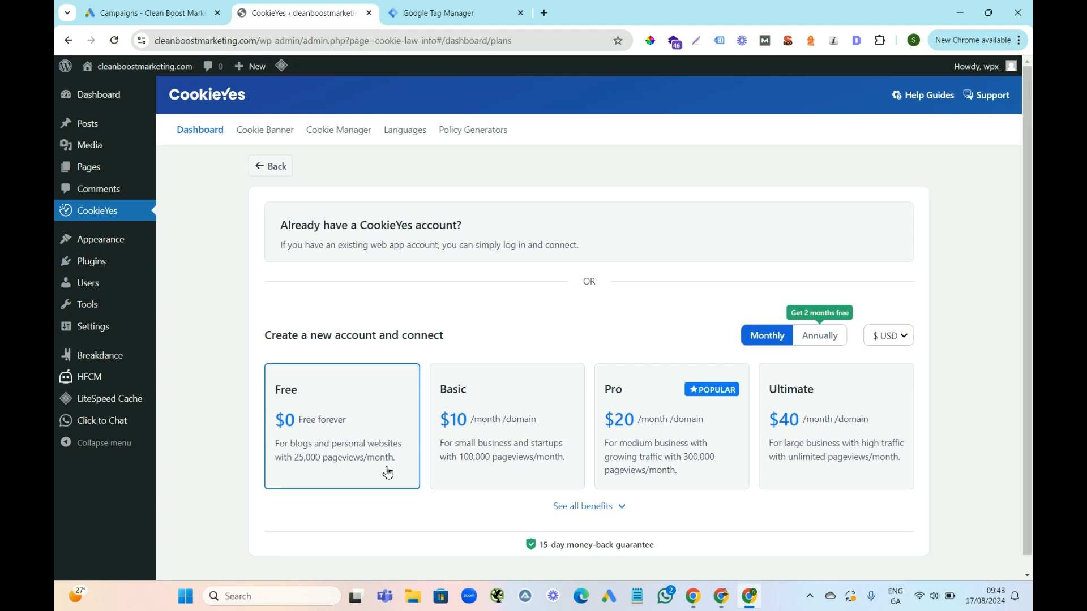
pyautogui.click(332, 404)
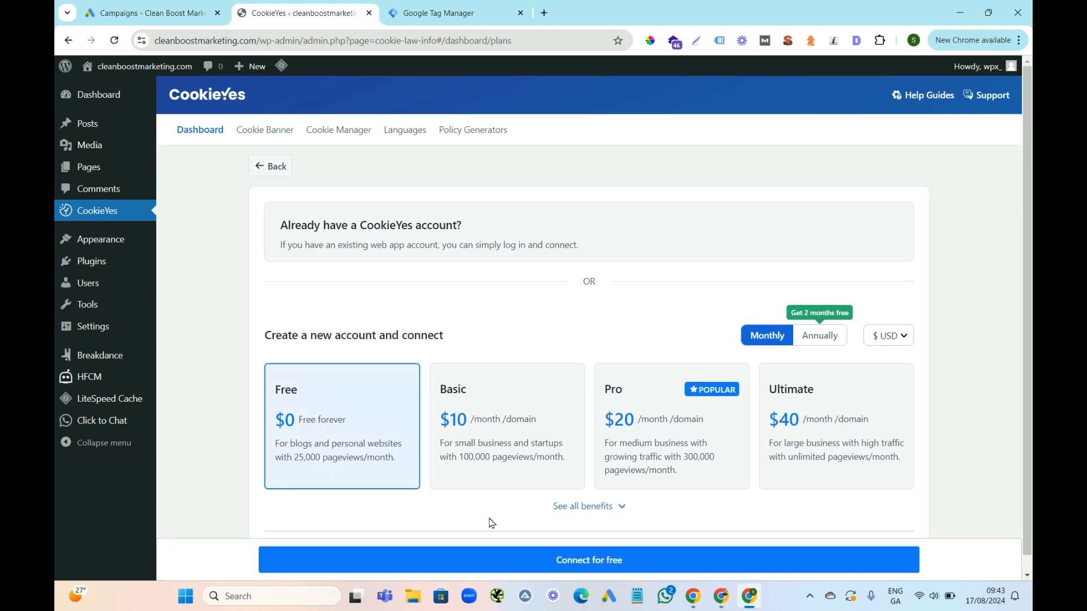
pyautogui.click(542, 562)
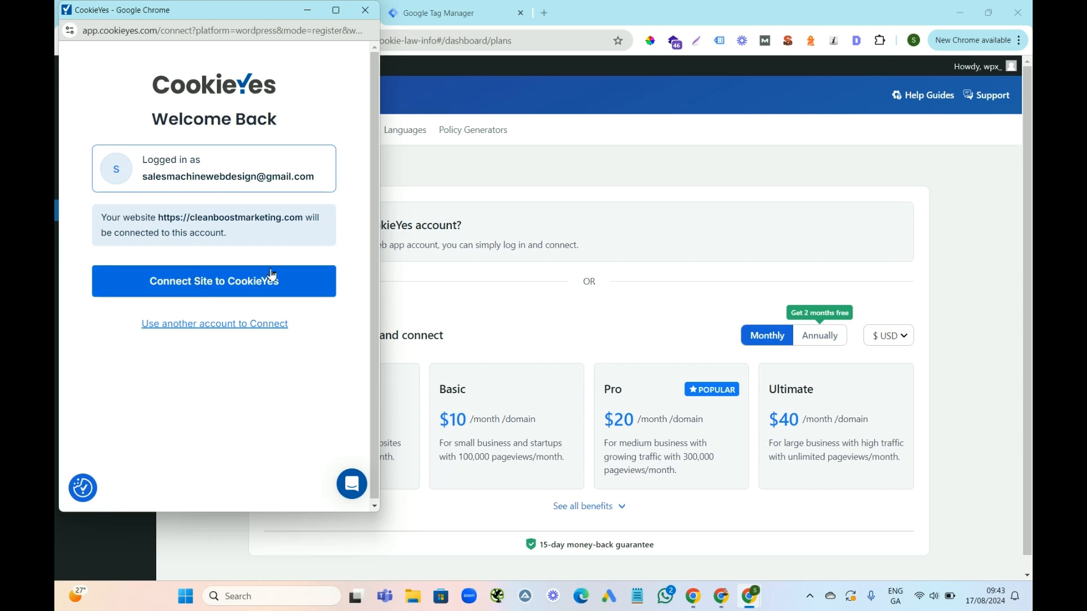
pyautogui.click(213, 287)
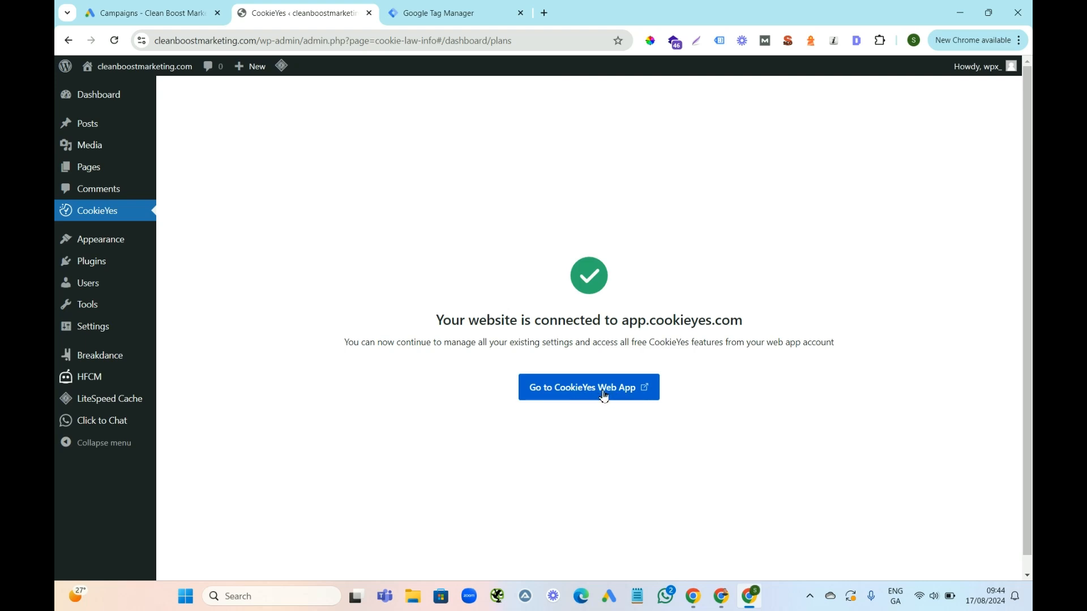
# Go to the CookieYes web app and examine the site's cookie banner customization and preview.
pyautogui.click(585, 394)
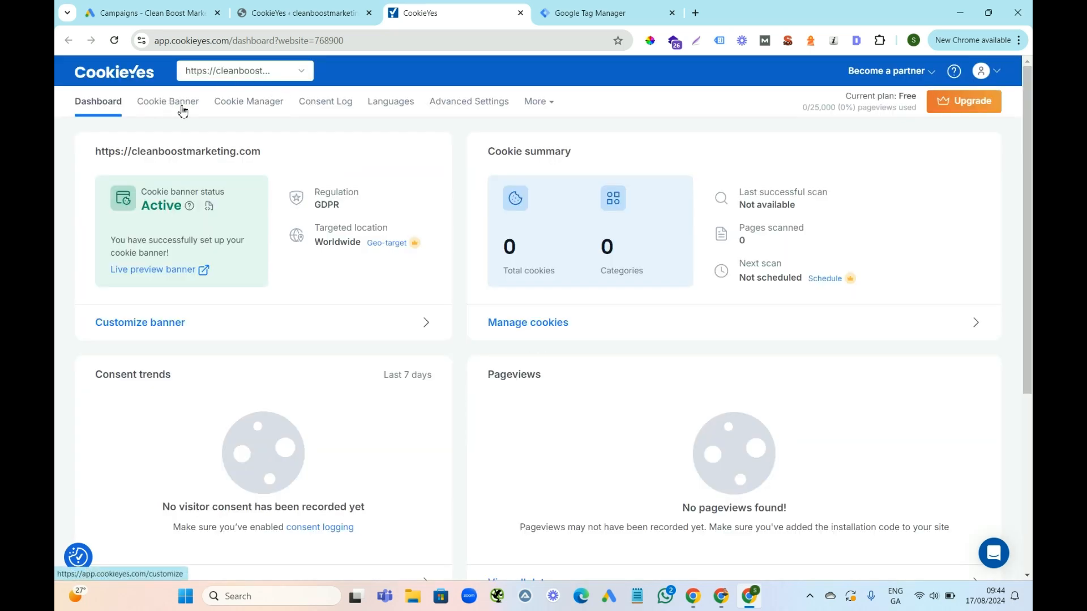
pyautogui.click(161, 109)
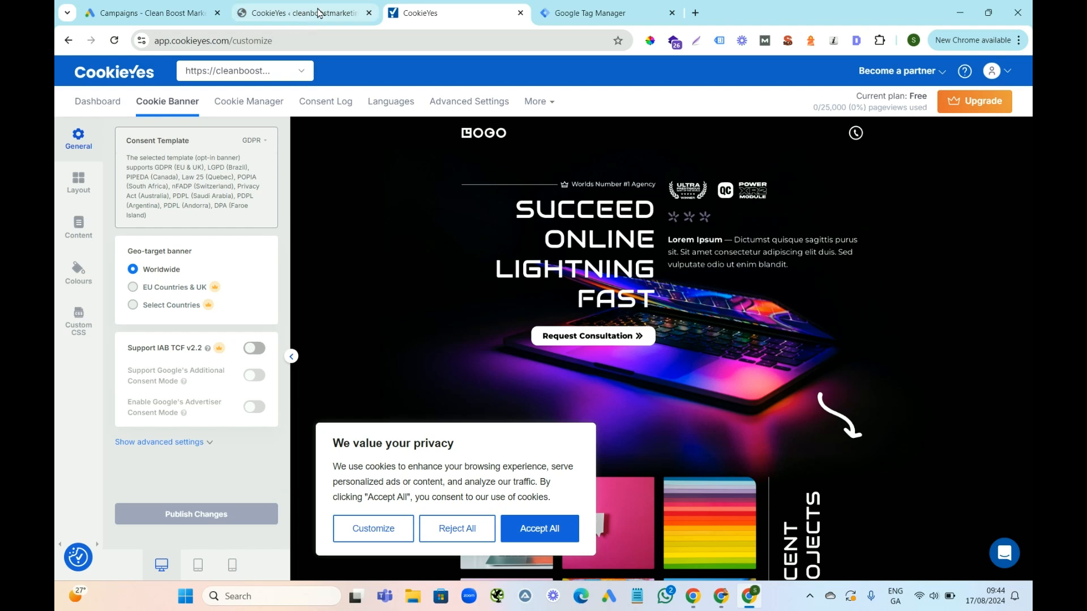
# Return to WordPress and select the site key in the CookieYes site settings.
pyautogui.moveTo(291, 17)
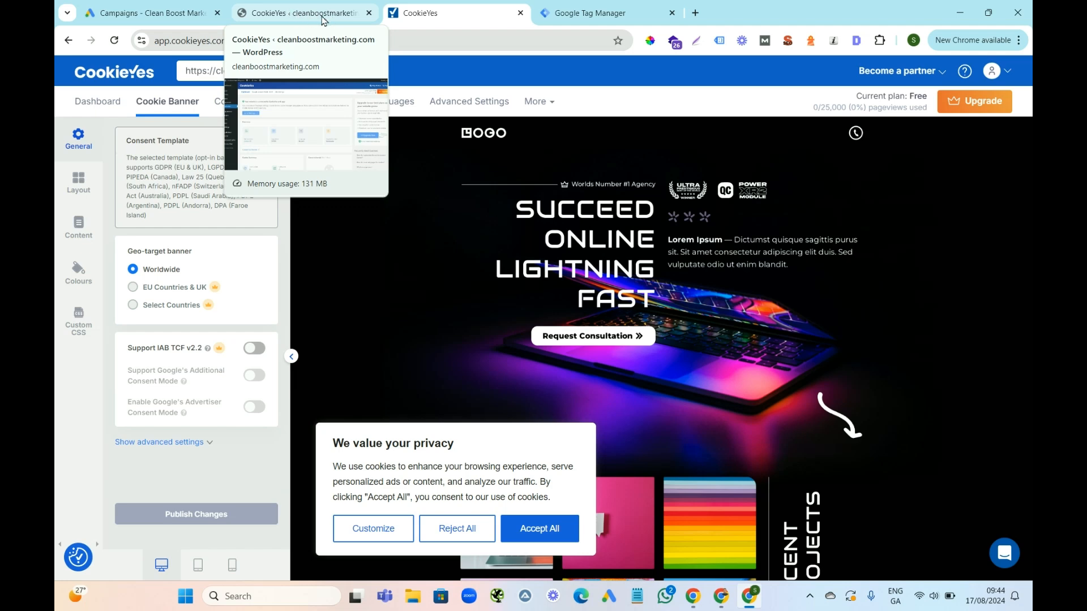
pyautogui.click(310, 17)
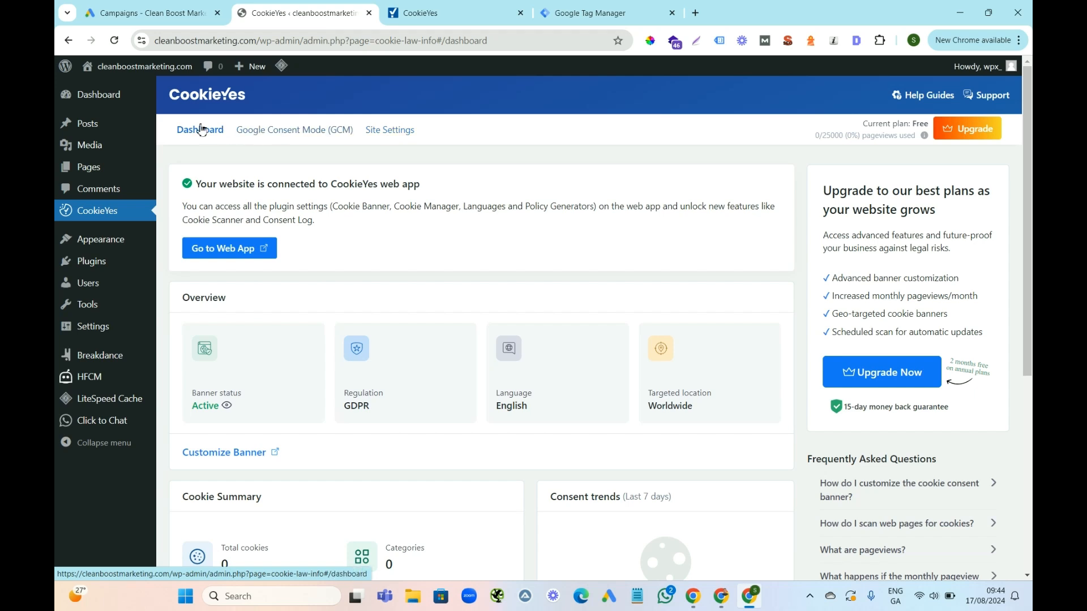
pyautogui.click(388, 136)
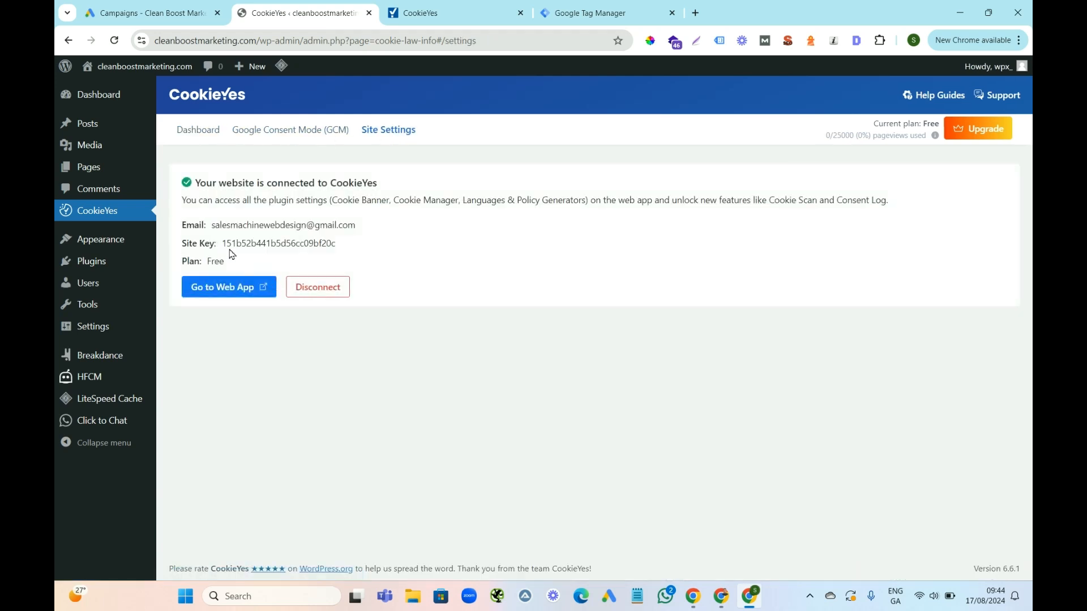
pyautogui.moveTo(337, 250); pyautogui.dragTo(223, 251)
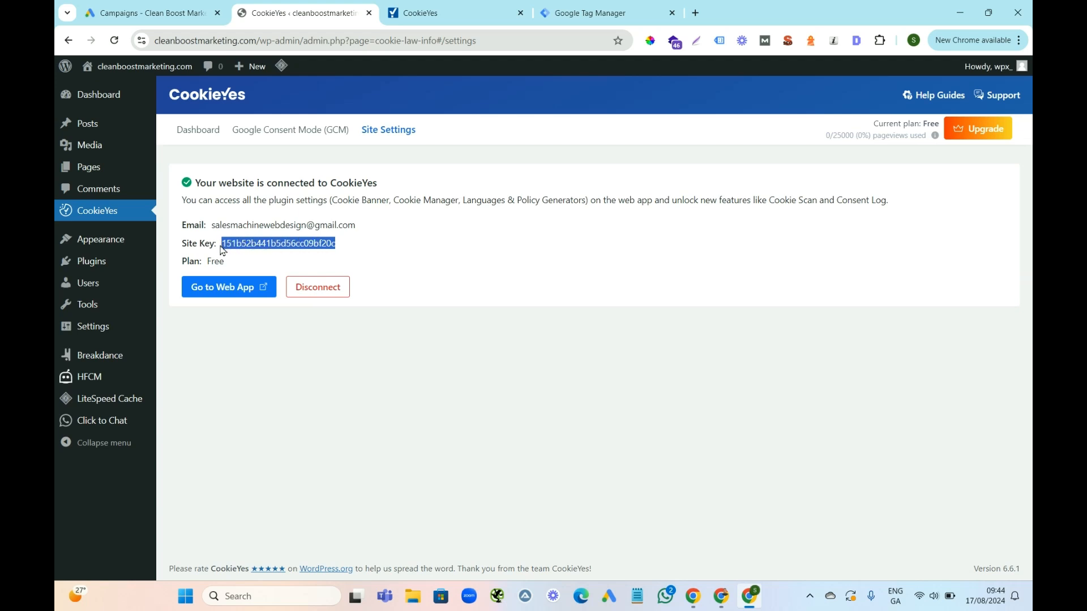
# Switch to Google Tag Manager and start a new tag named Cookies.
pyautogui.click(588, 15)
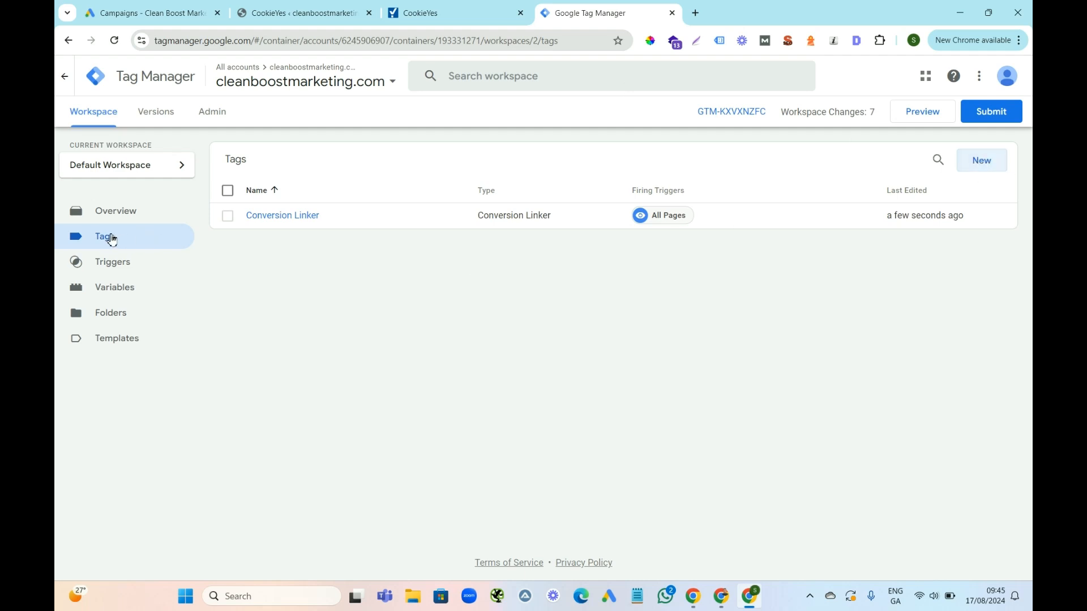
pyautogui.click(979, 161)
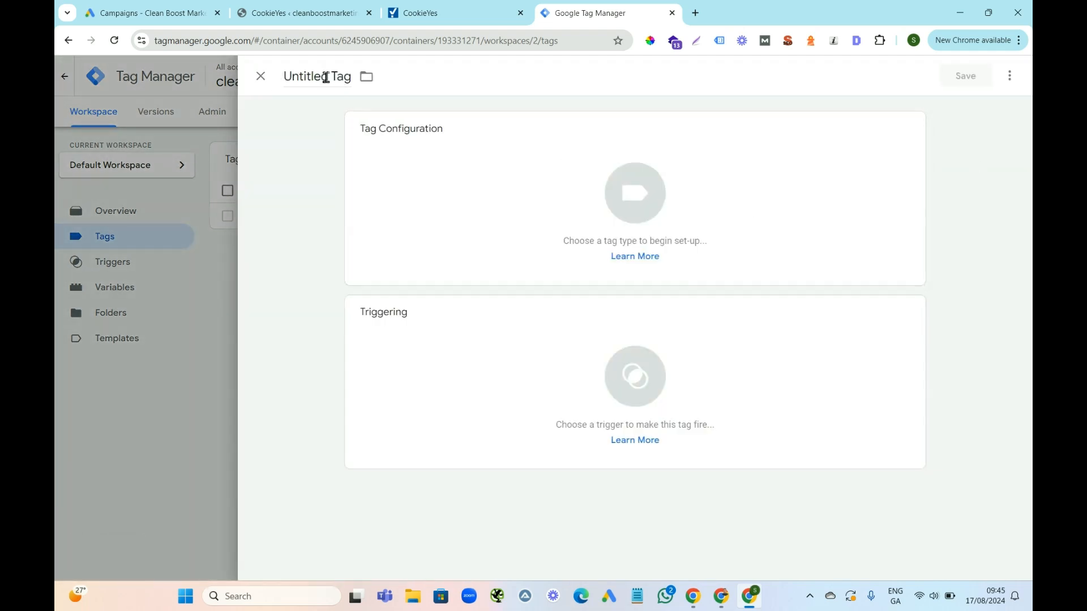
pyautogui.click(325, 79)
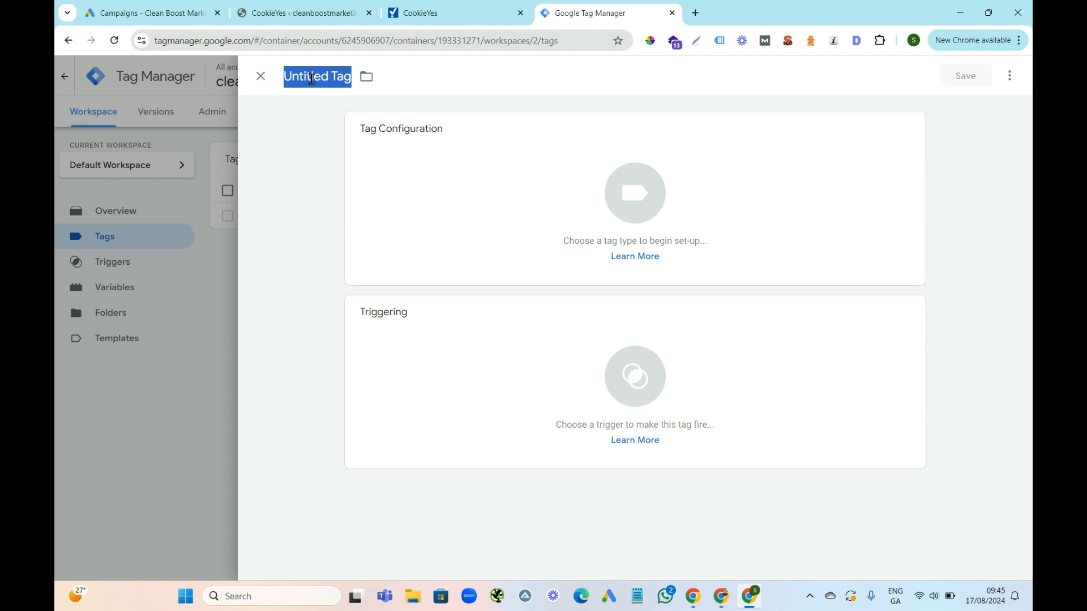
pyautogui.write('Cookies')
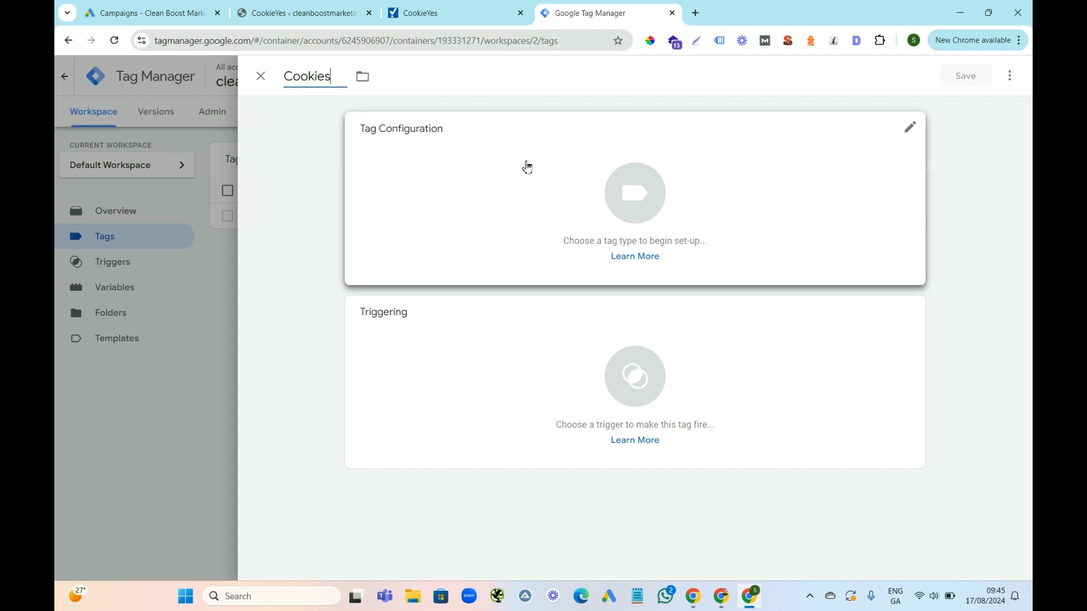
# Set the tag type to CookieYes CMP by finding "cookieyes" in the Community Template Gallery and adding it to the workspace.
pyautogui.click(911, 131)
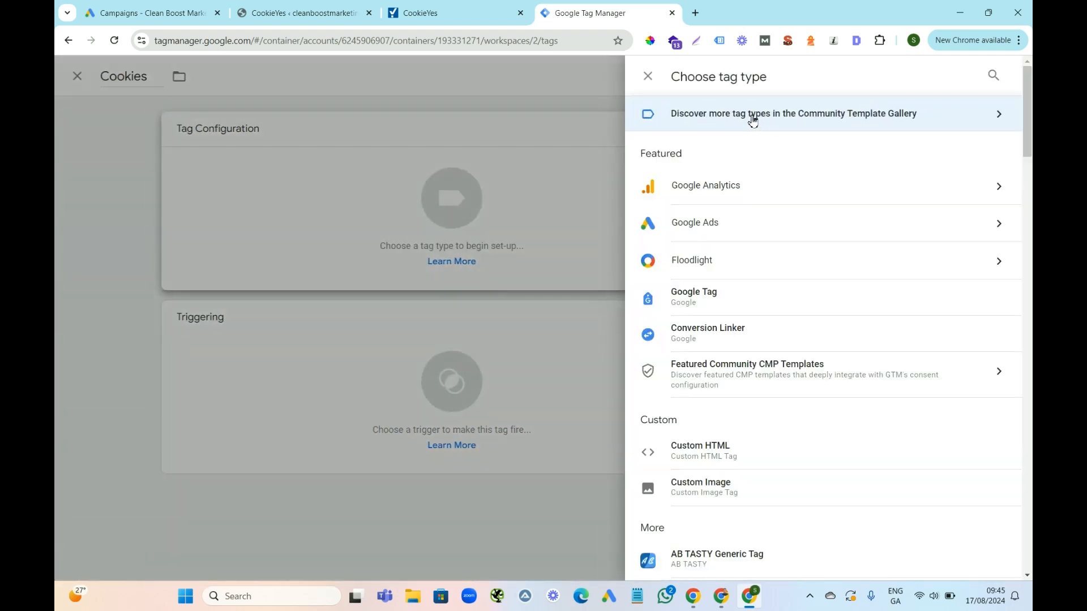
pyautogui.click(1001, 119)
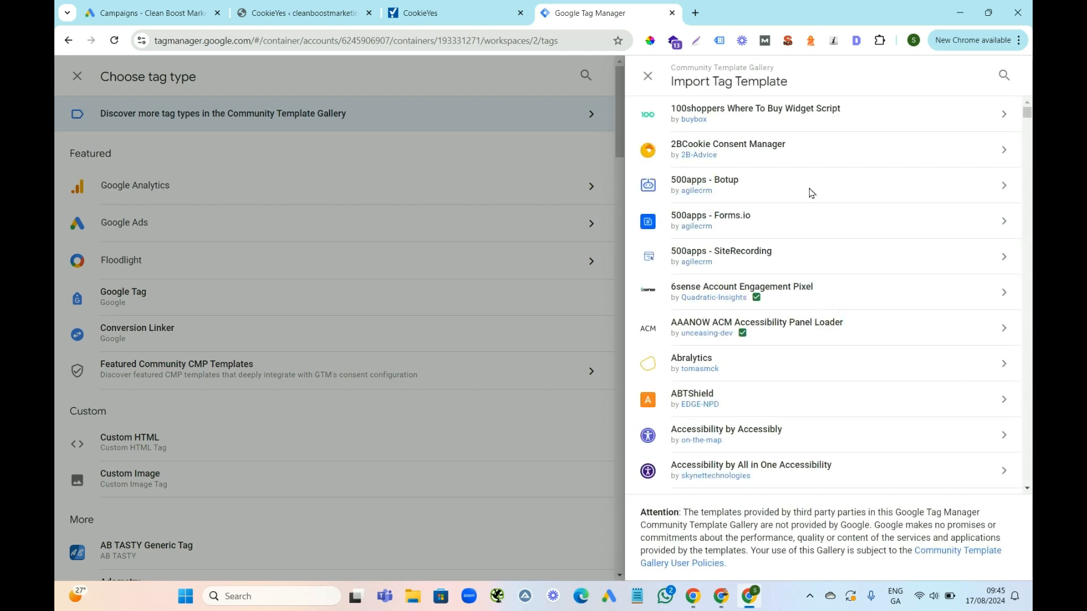
pyautogui.click(1004, 77)
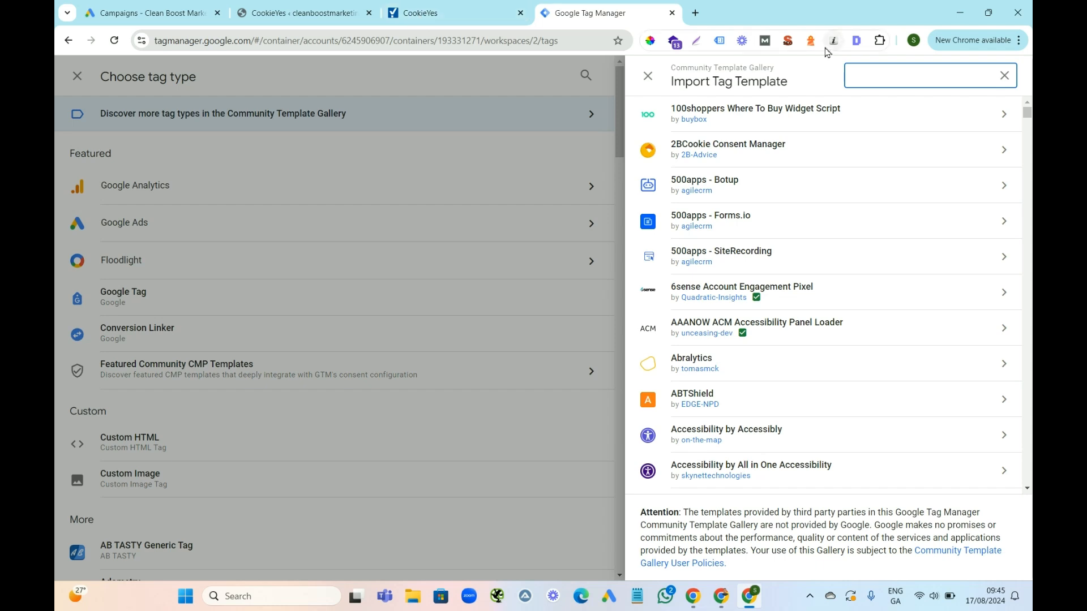
pyautogui.write('oo')
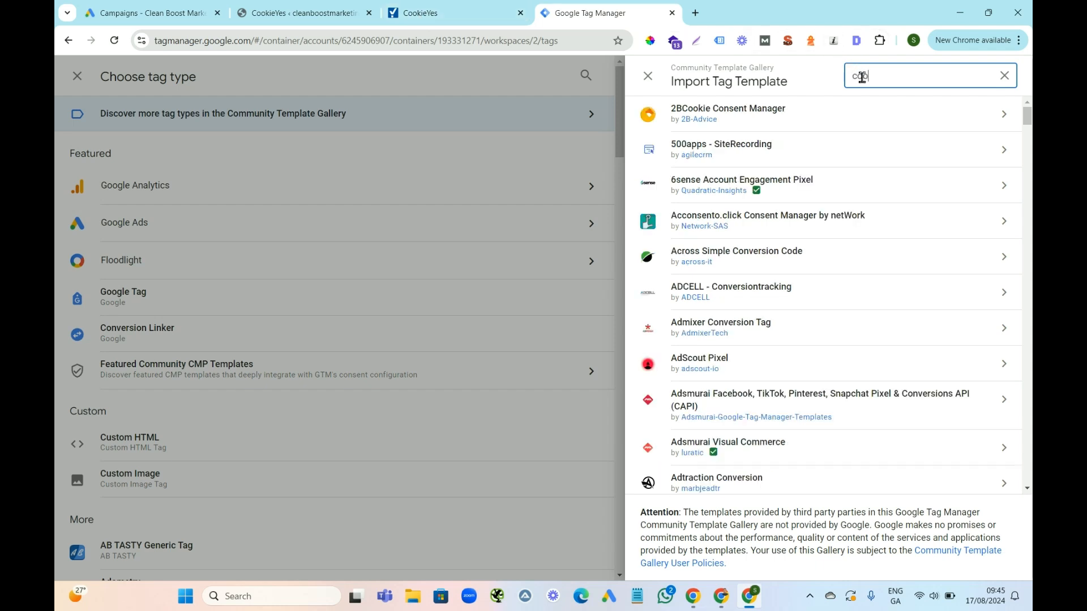
pyautogui.write('kieyes')
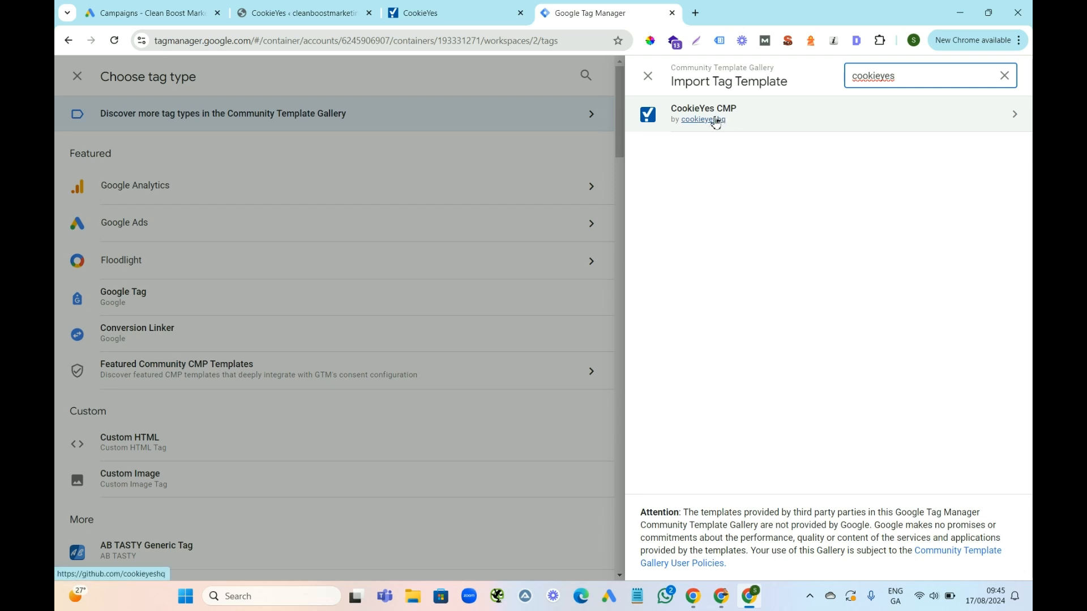
pyautogui.click(1017, 120)
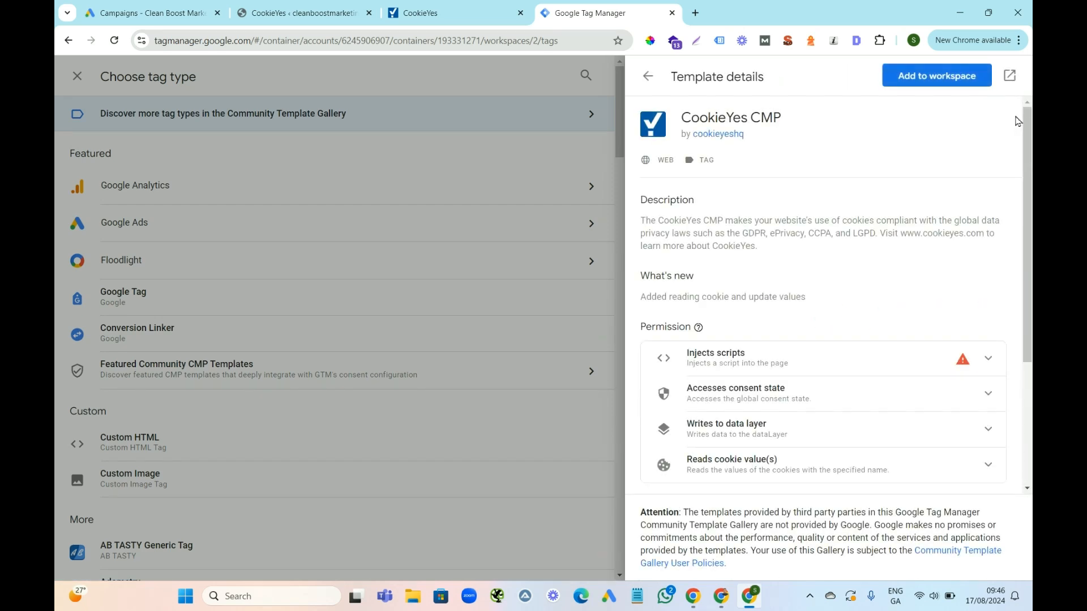
pyautogui.click(937, 79)
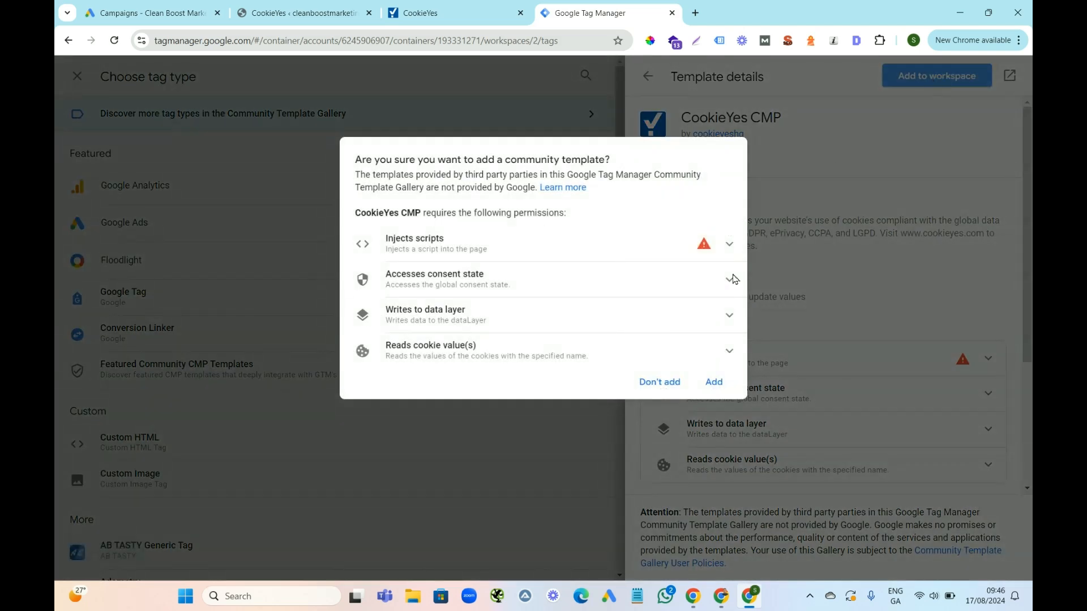
pyautogui.click(714, 382)
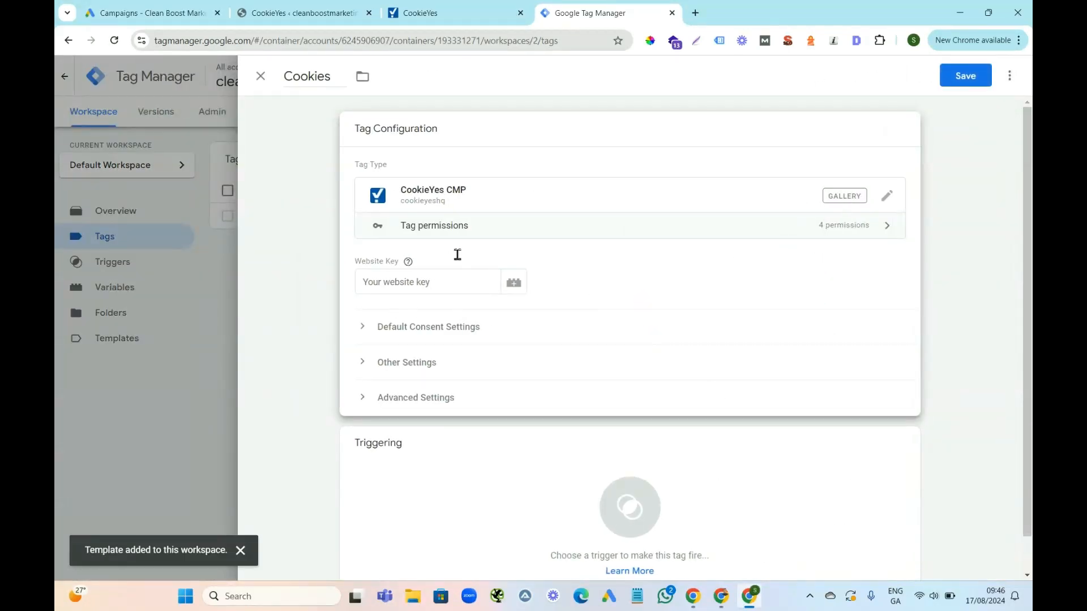
# Copy the site key from the WordPress CookieYes settings and paste it as the Website Key of the Cookies tag.
pyautogui.click(304, 13)
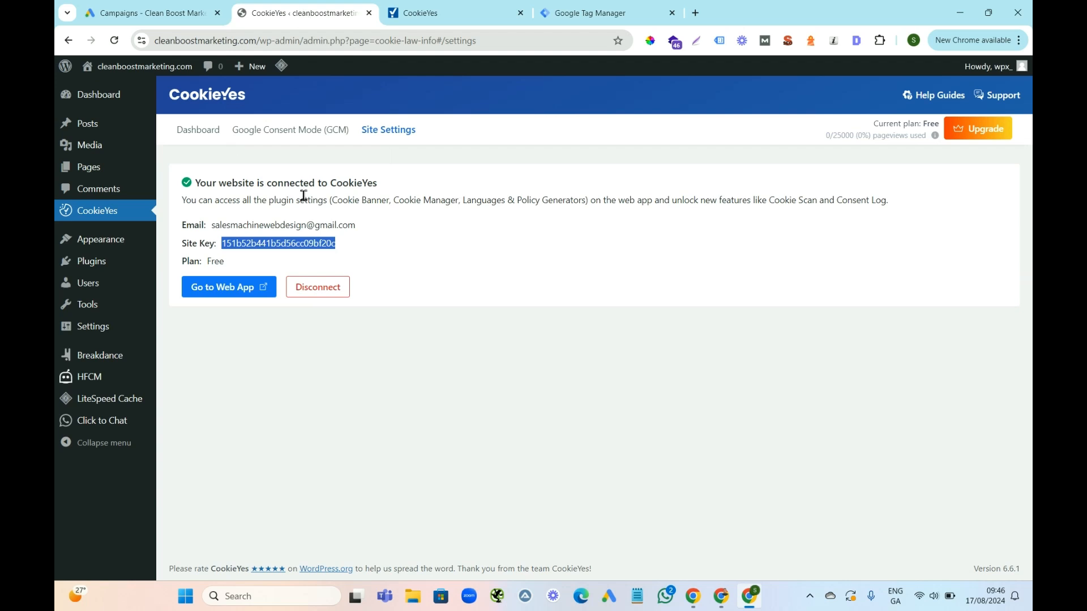
pyautogui.rightClick(263, 248)
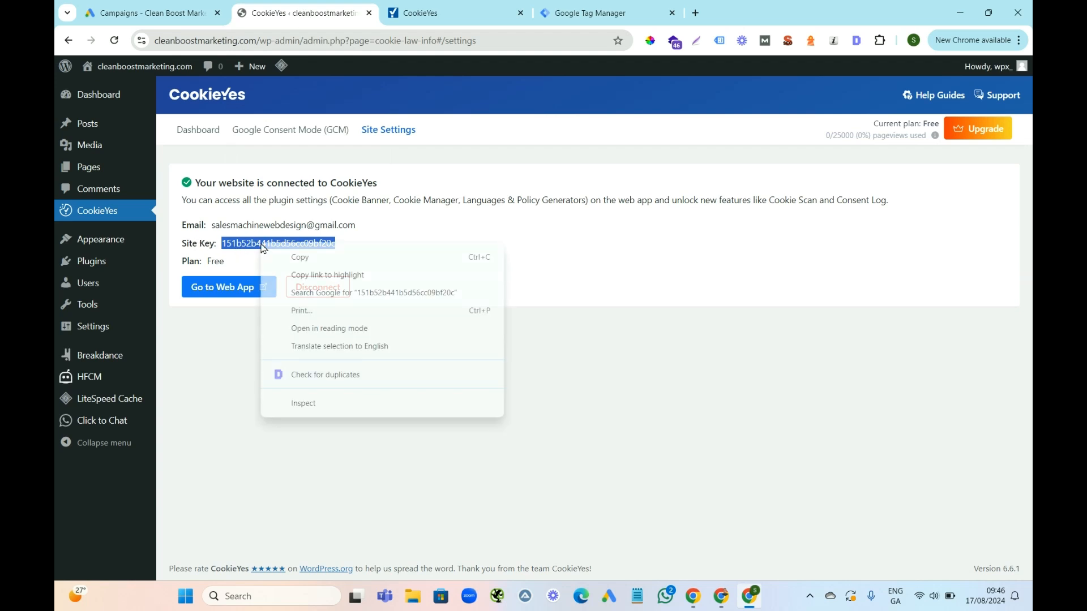
pyautogui.click(305, 258)
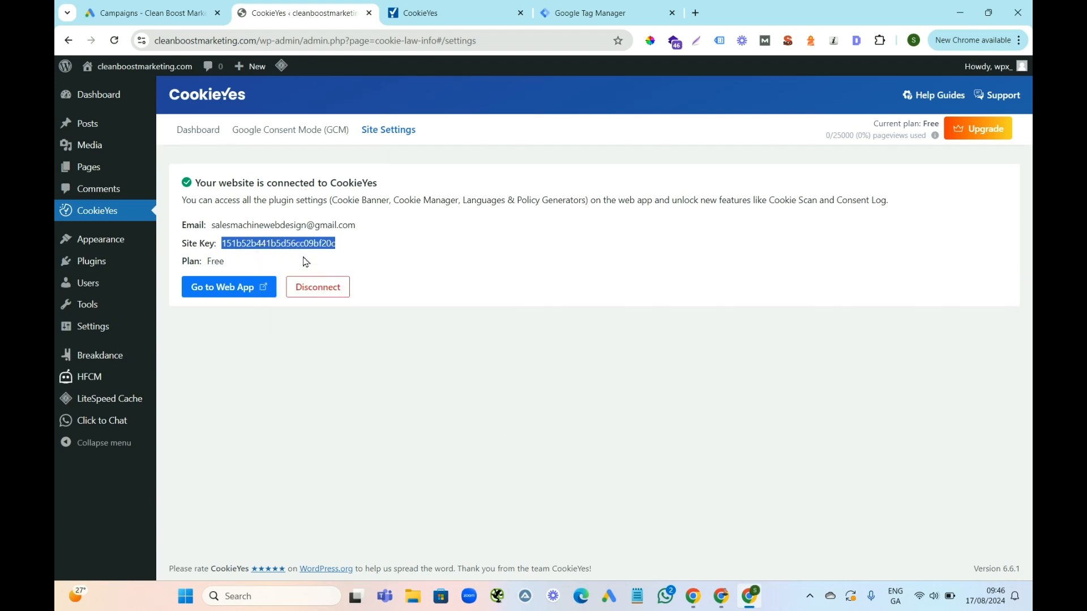
pyautogui.click(591, 12)
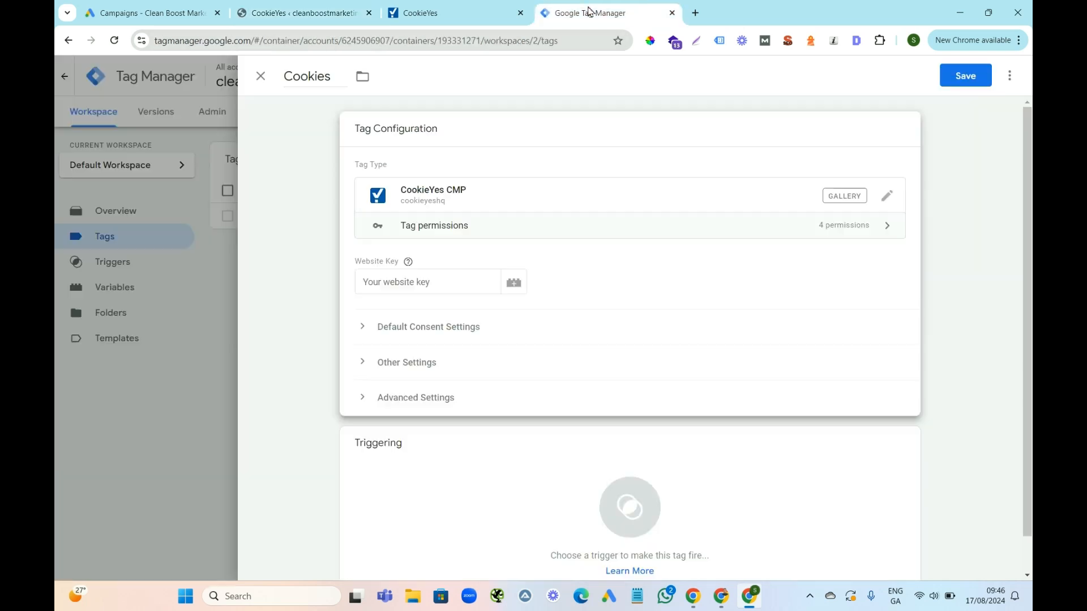
pyautogui.click(417, 283)
pyautogui.hotkey('ctrl', 'v')
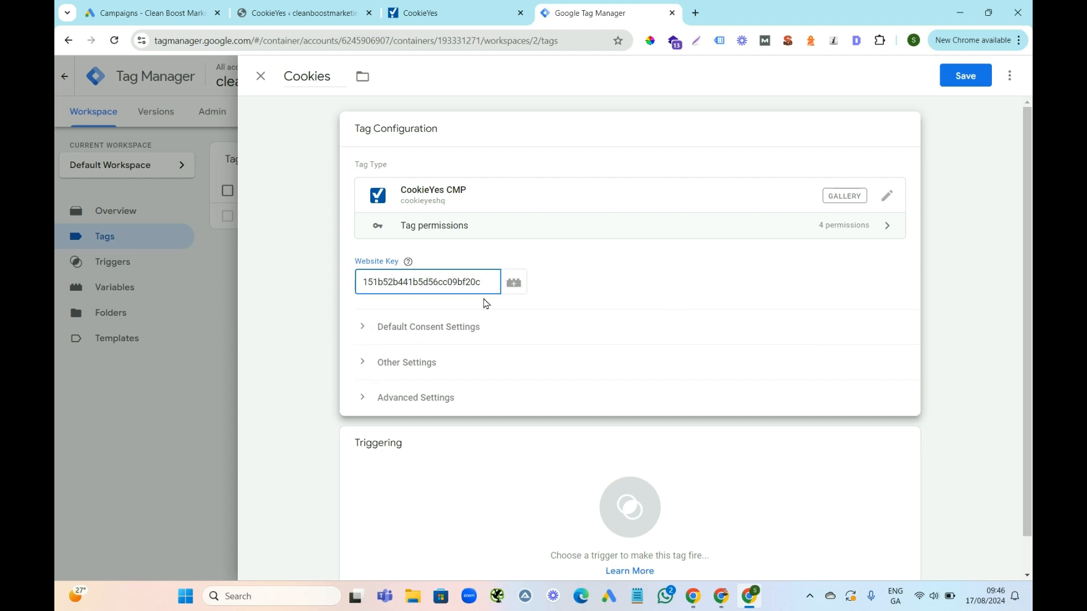
# Assign the Consent Initialization - All Pages trigger to the Cookies tag and save the tag.
pyautogui.click(907, 444)
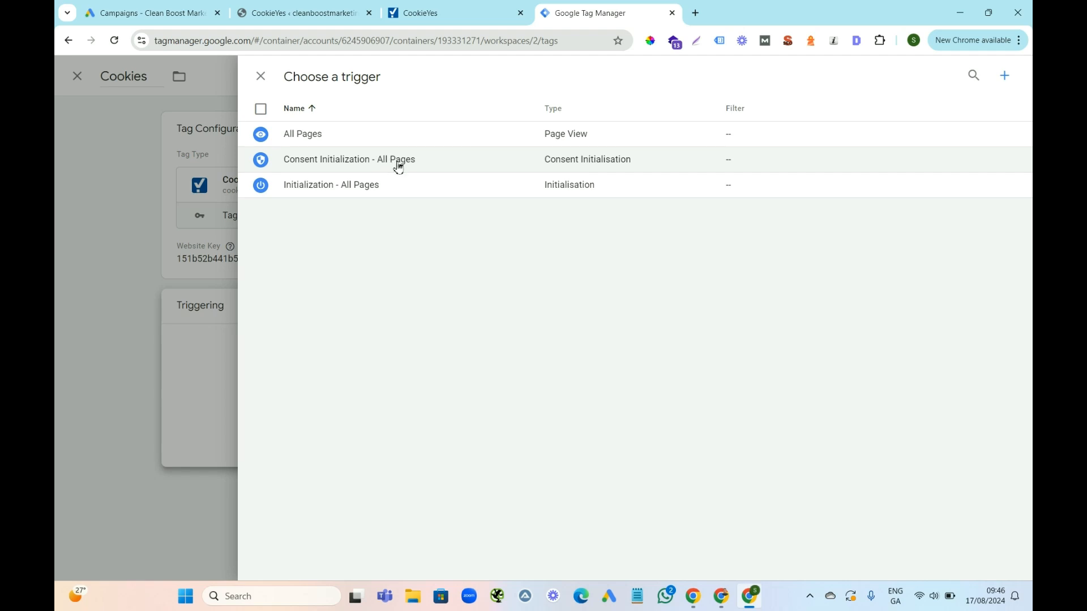
pyautogui.click(334, 164)
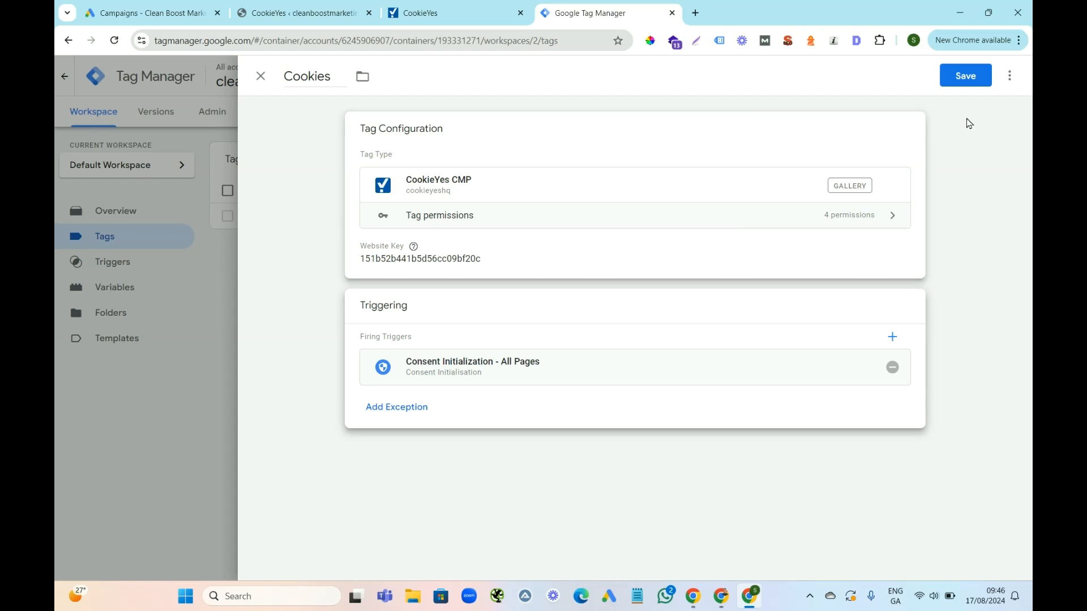
pyautogui.click(963, 79)
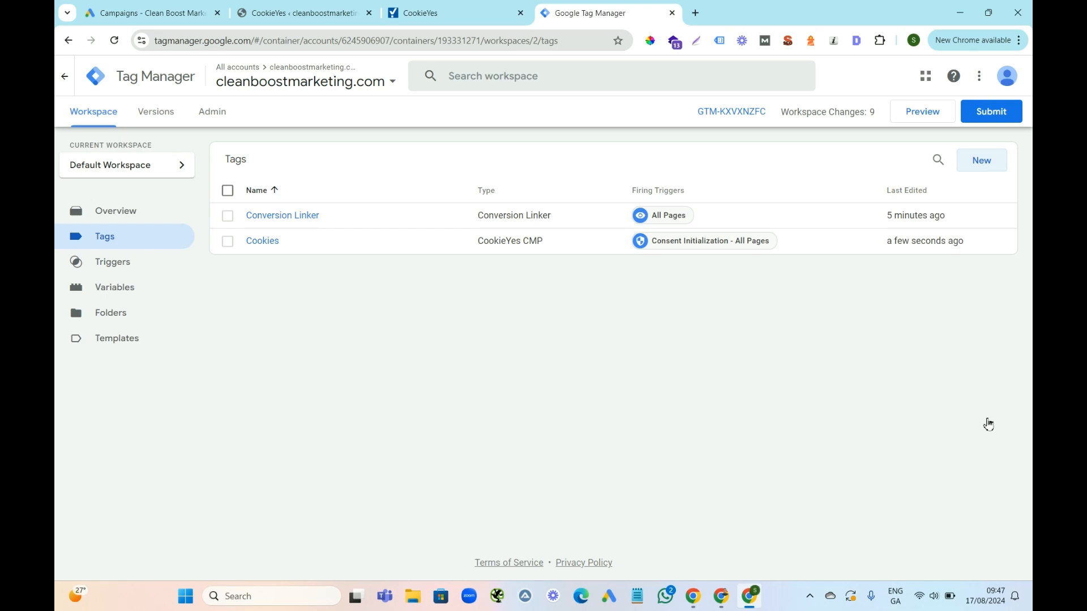
# Visit the live cleanboostmarketing.com homepage and accept all cookies in the consent banner.
pyautogui.click(293, 13)
pyautogui.click(160, 69)
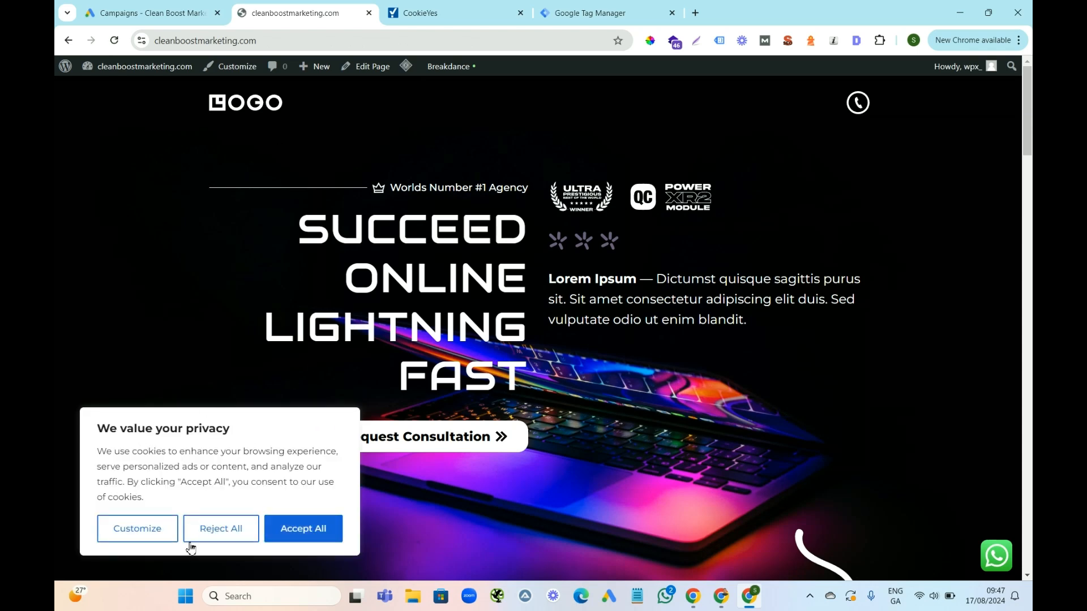
pyautogui.click(293, 529)
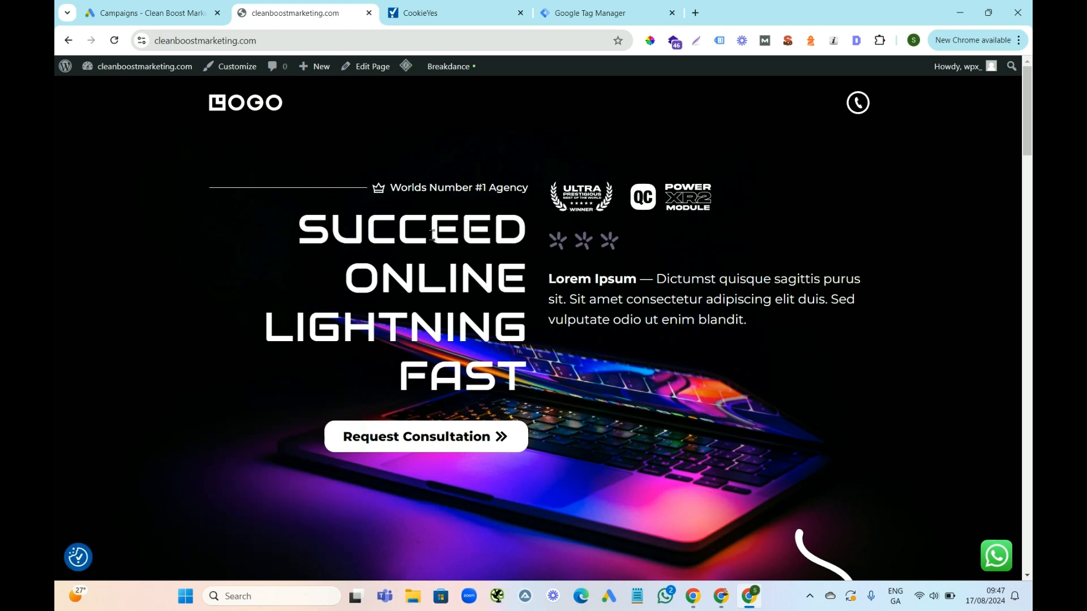